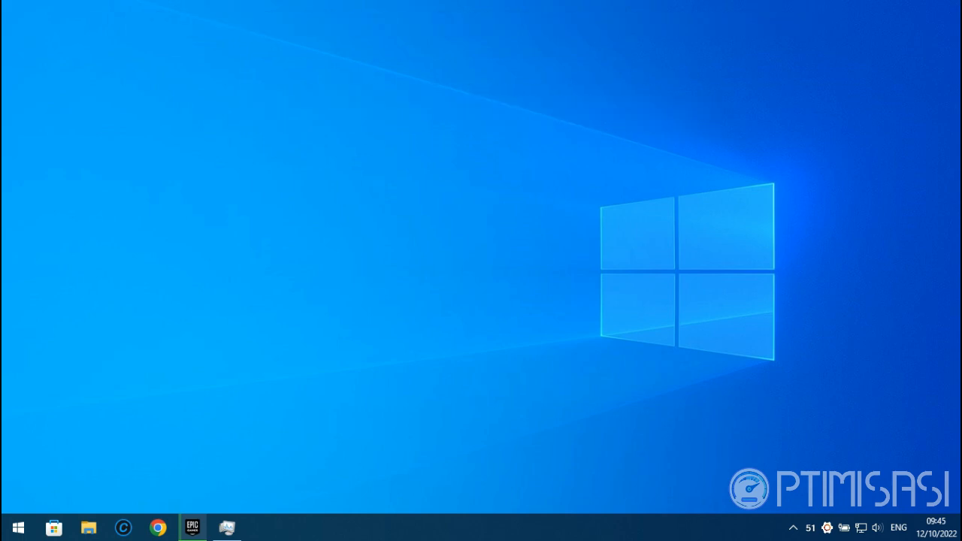
Step: Check the download speed of the Aven Colony installation in the Epic Games Launcher, then minimize it
{"action": "left_click", "coordinate": [192, 527]}
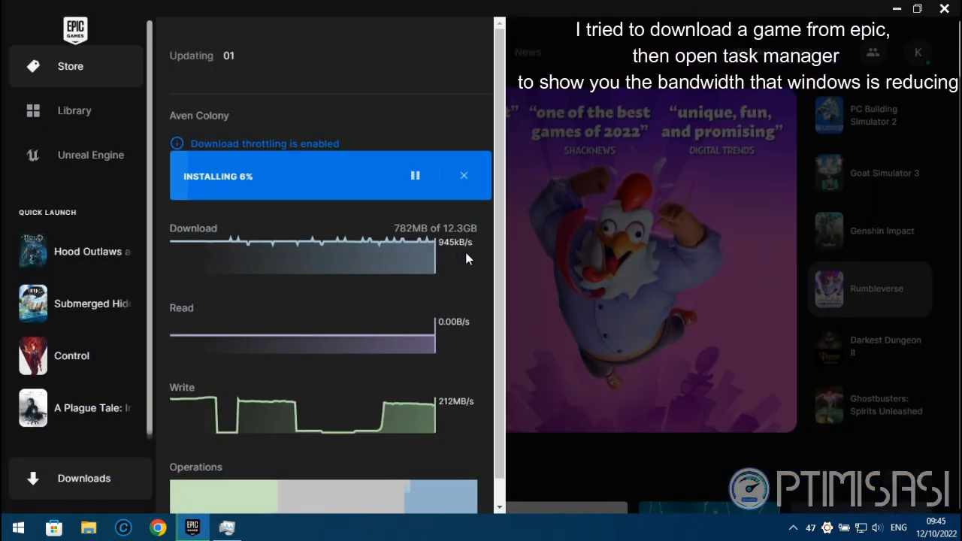
{"action": "left_click", "coordinate": [896, 8]}
{"action": "left_click", "coordinate": [239, 527]}
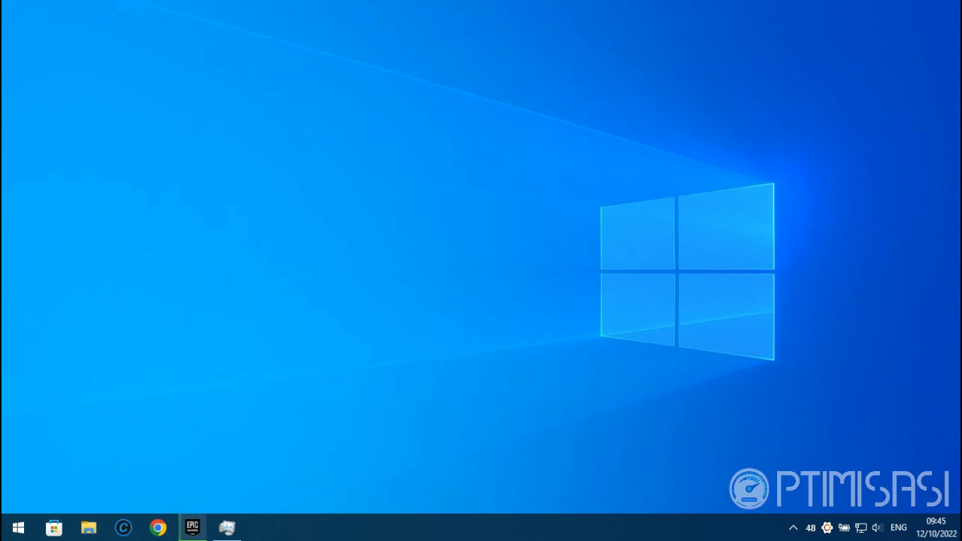
Step: Run winver to check the installed Windows edition and version, and close the information window
{"action": "key", "text": "super+r"}
{"action": "type", "text": "win"}
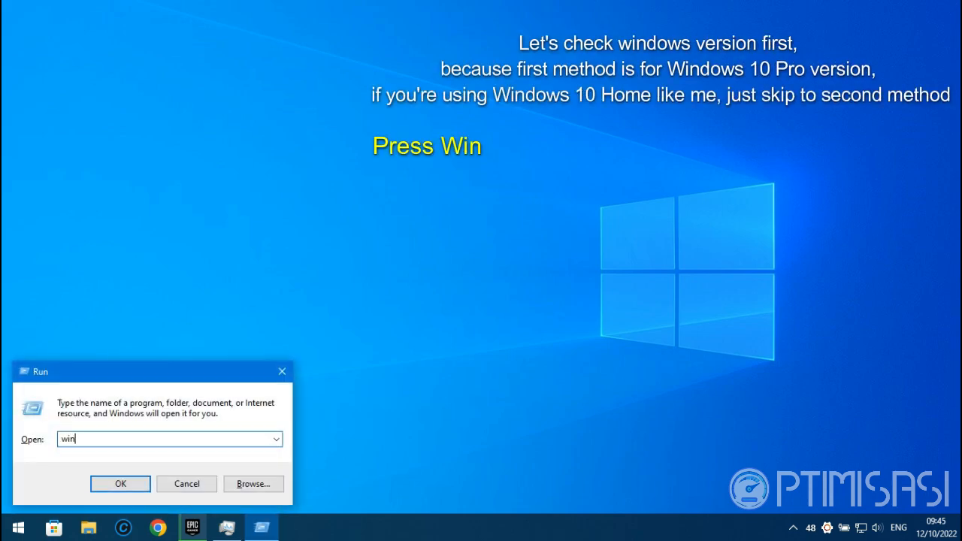
{"action": "type", "text": "ver"}
{"action": "key", "text": "Return"}
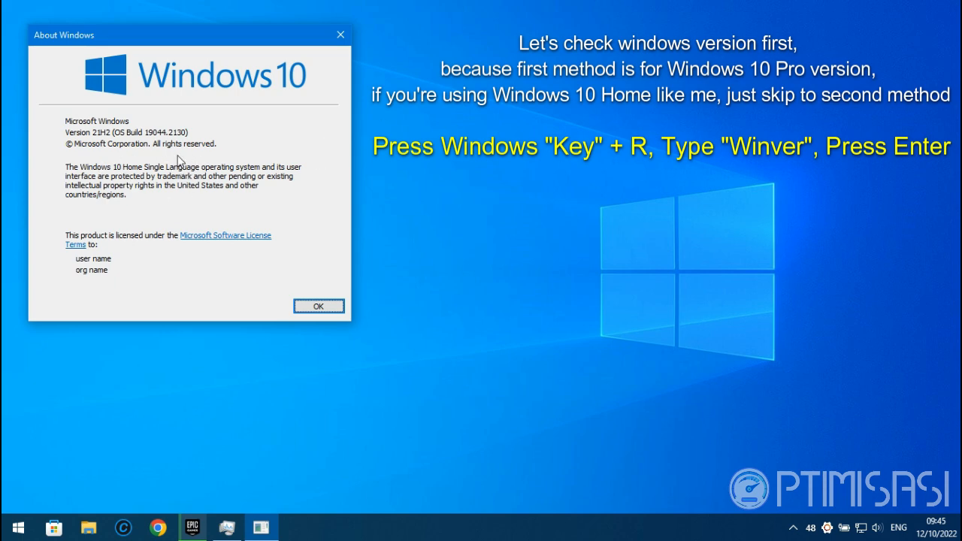
{"action": "left_click", "coordinate": [307, 309]}
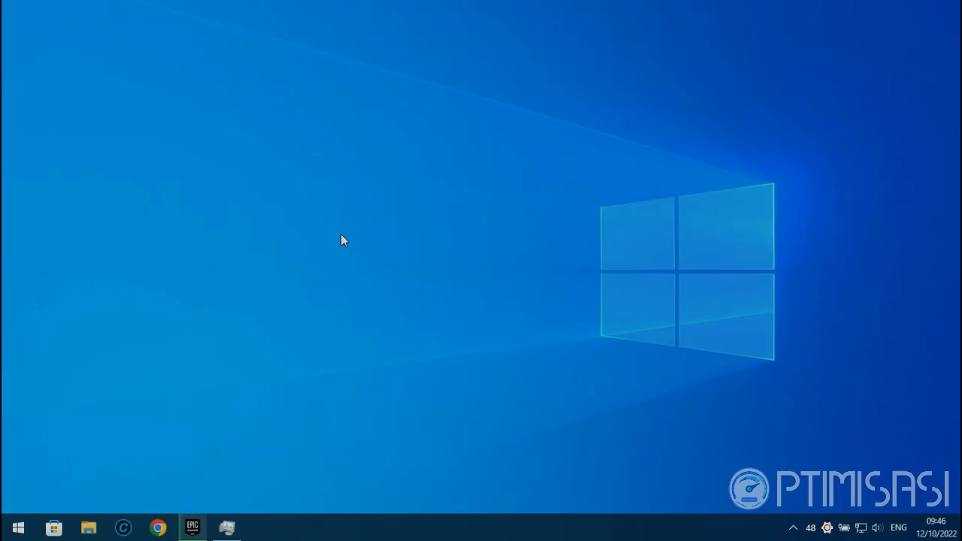
Step: Open the Local Group Policy Editor by running gpedit.msc and widen its tree pane to show full folder names
{"action": "key", "text": "super+r"}
{"action": "type", "text": "gped"}
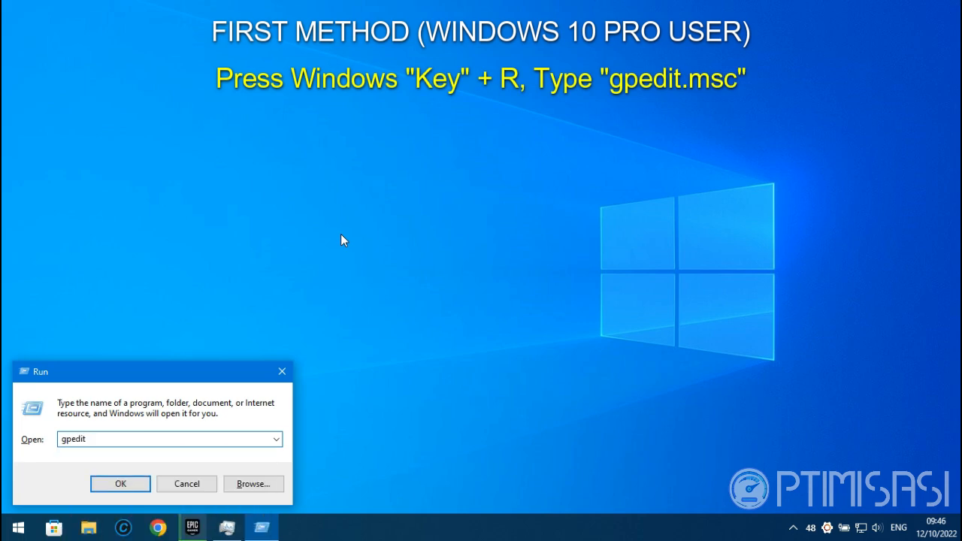
{"action": "type", "text": "it.msc"}
{"action": "key", "text": "Return"}
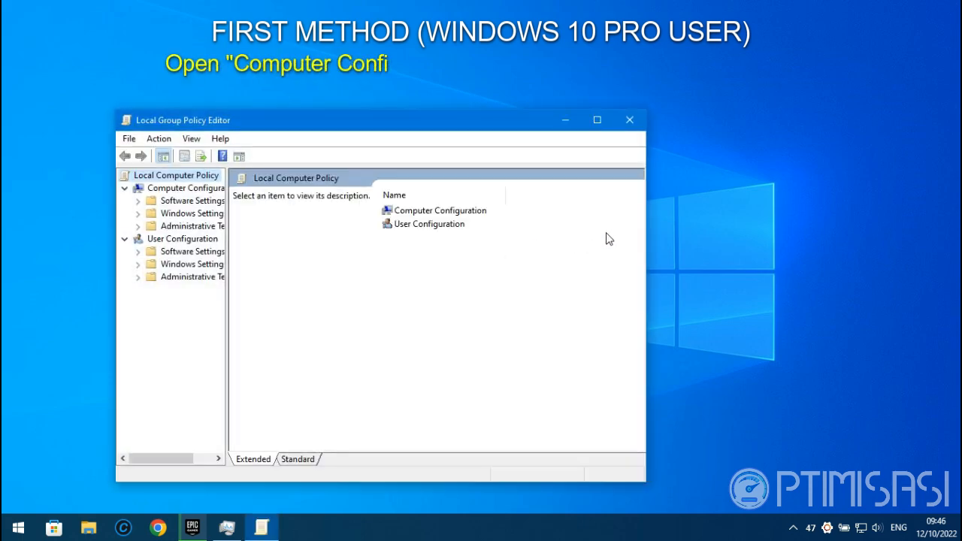
{"action": "left_click", "coordinate": [591, 332]}
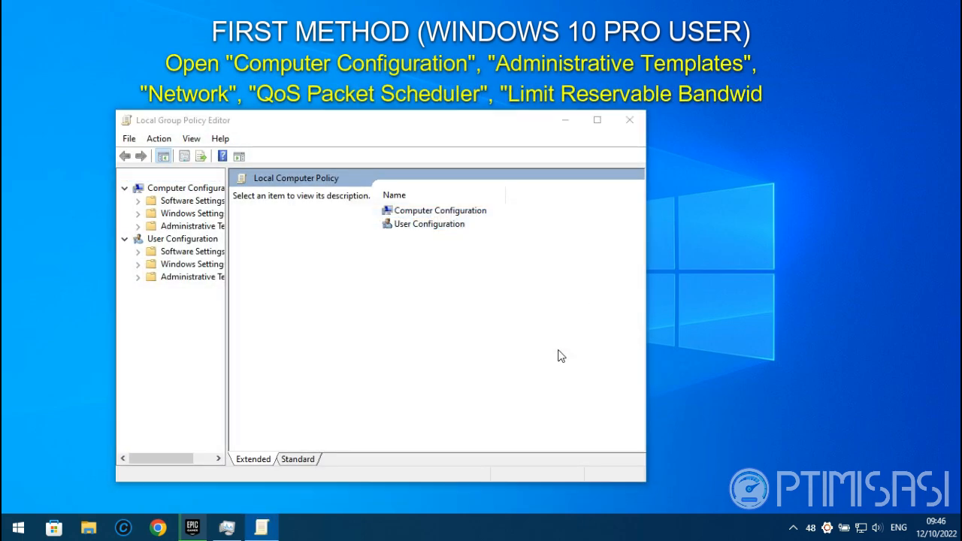
{"action": "left_click", "coordinate": [591, 332]}
{"action": "left_click_drag", "start_coordinate": [228, 314], "coordinate": [296, 312]}
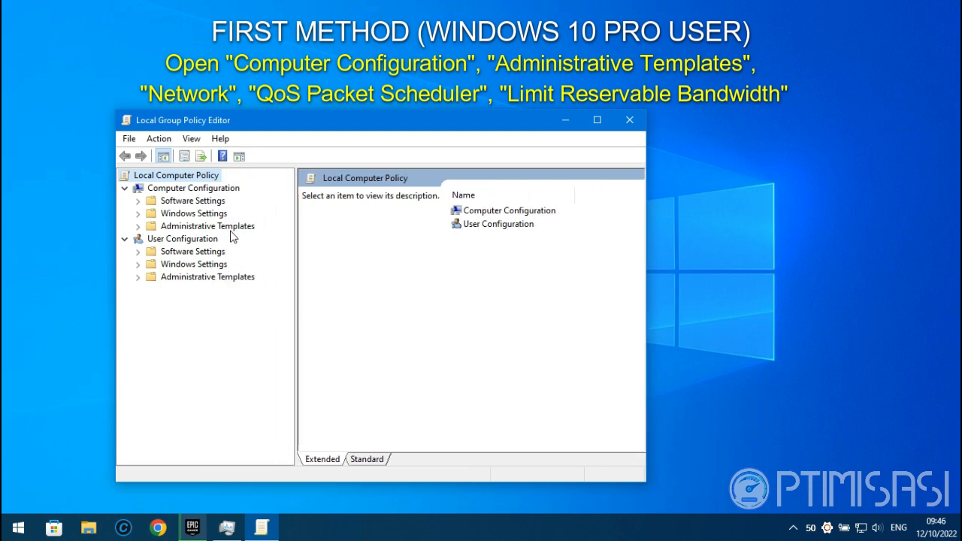
Step: Open the QoS Packet Scheduler folder under Computer Configuration, Administrative Templates, Network
{"action": "double_click", "coordinate": [231, 228]}
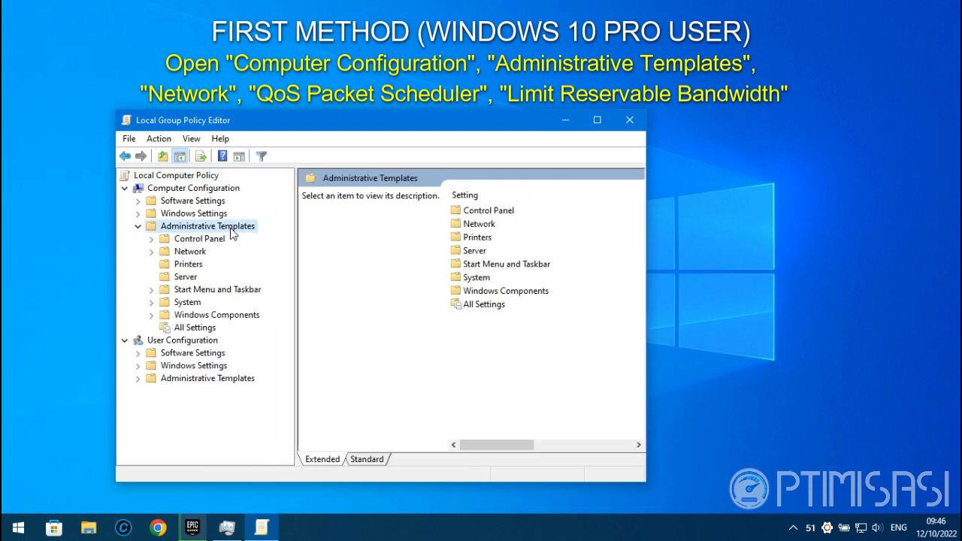
{"action": "double_click", "coordinate": [197, 257]}
{"action": "scroll", "coordinate": [252, 316], "scroll_direction": "down", "scroll_amount": 3}
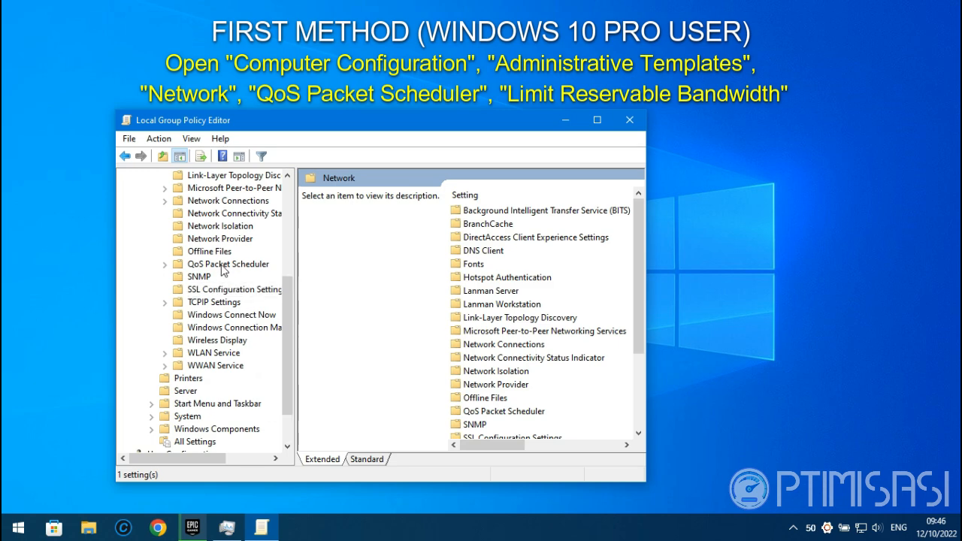
{"action": "left_click", "coordinate": [223, 266]}
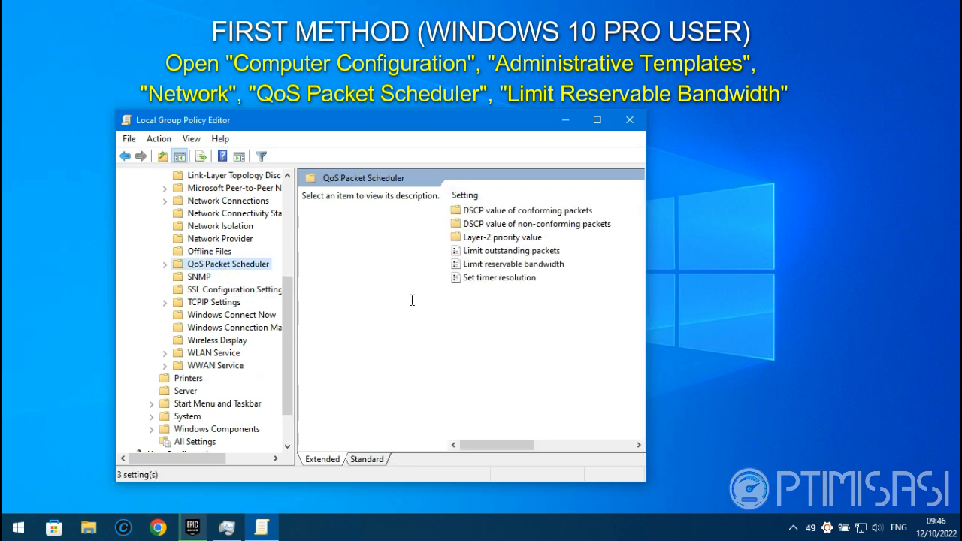
Step: Set the Limit reservable bandwidth policy to Enabled with a bandwidth limit of 0%, apply it and exit the policy editor
{"action": "left_click", "coordinate": [517, 264]}
{"action": "right_click", "coordinate": [518, 264]}
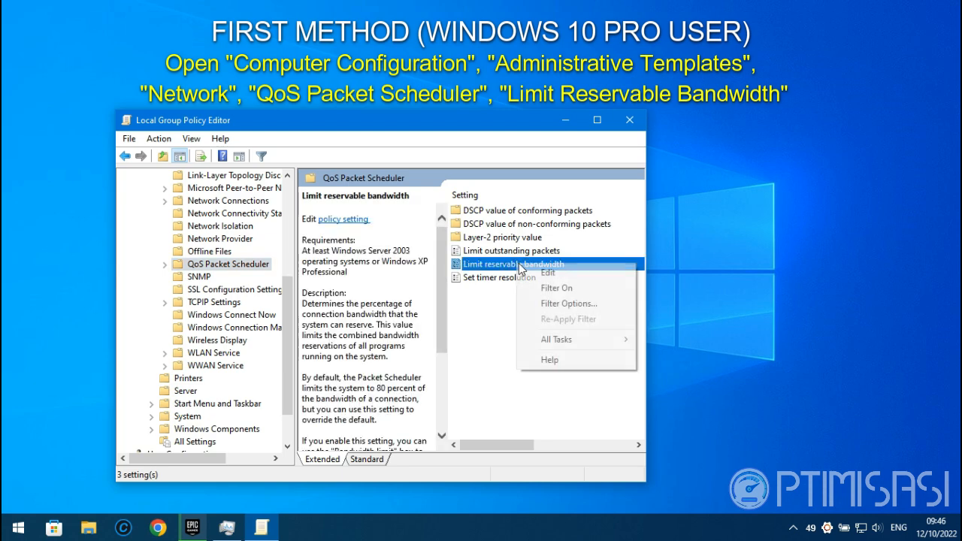
{"action": "left_click", "coordinate": [536, 274]}
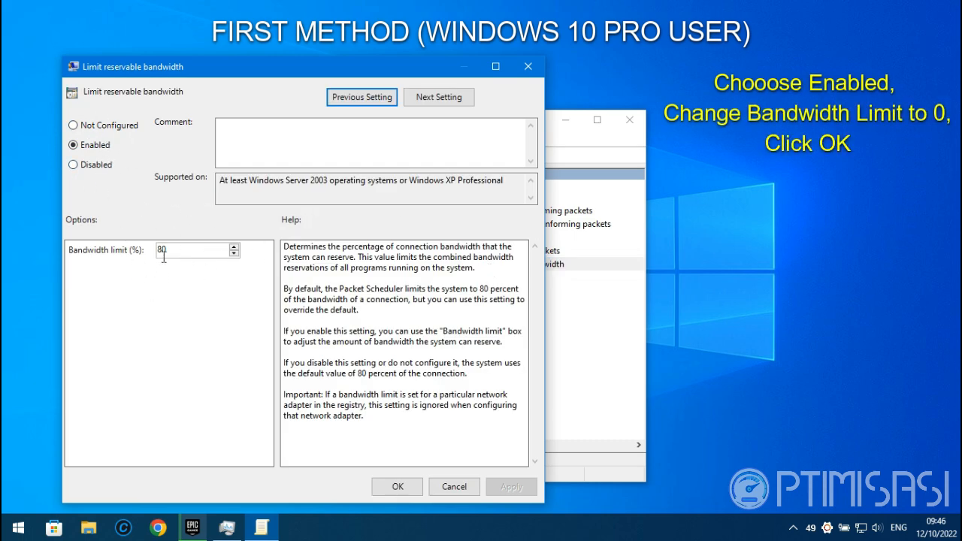
{"action": "left_click_drag", "start_coordinate": [175, 250], "coordinate": [139, 249]}
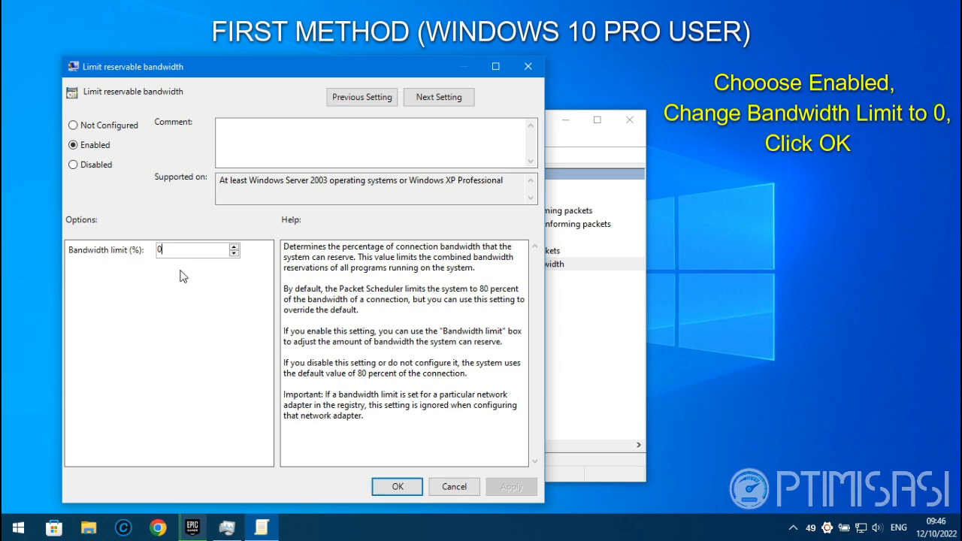
{"action": "left_click", "coordinate": [398, 486]}
{"action": "left_click", "coordinate": [129, 139]}
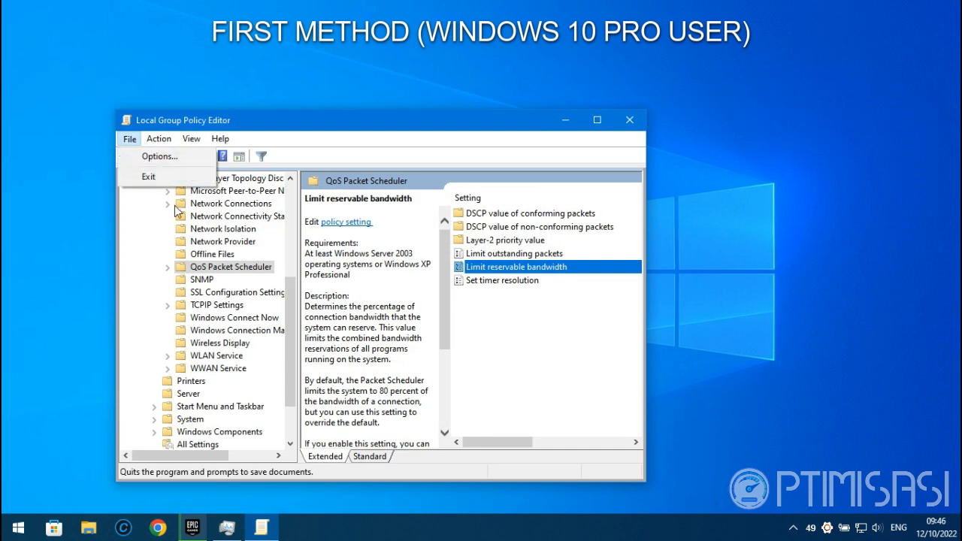
{"action": "left_click", "coordinate": [144, 175]}
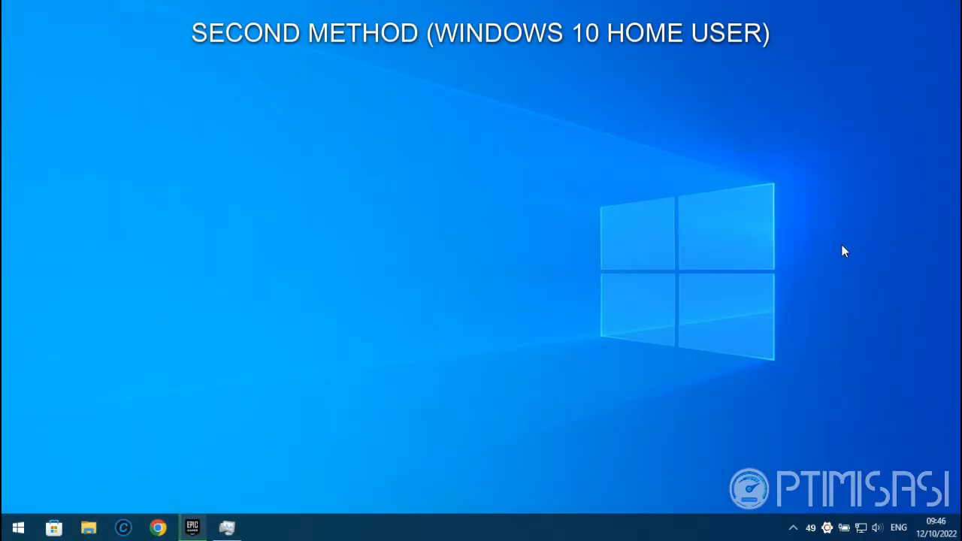
Step: Open the Registry Editor by running regedit
{"action": "key", "text": "super+r"}
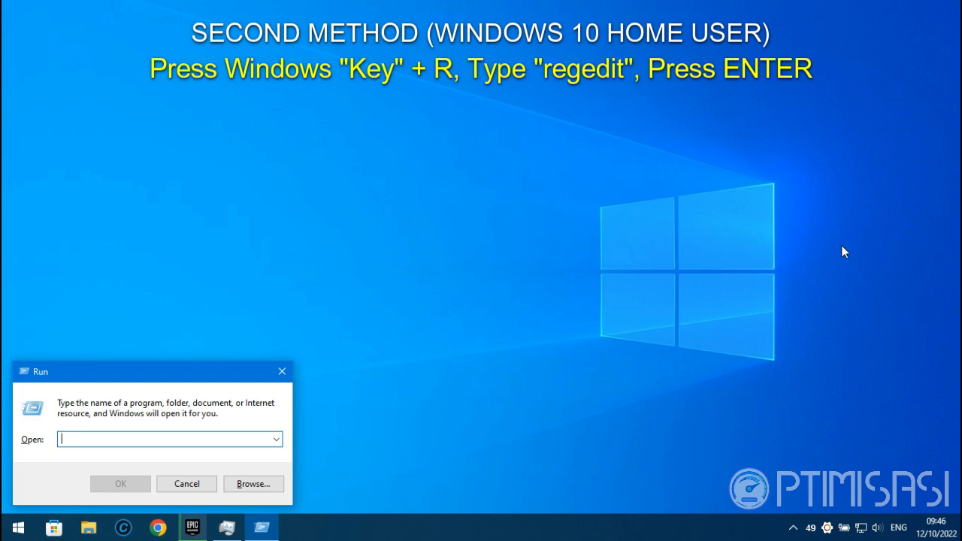
{"action": "type", "text": "regedit"}
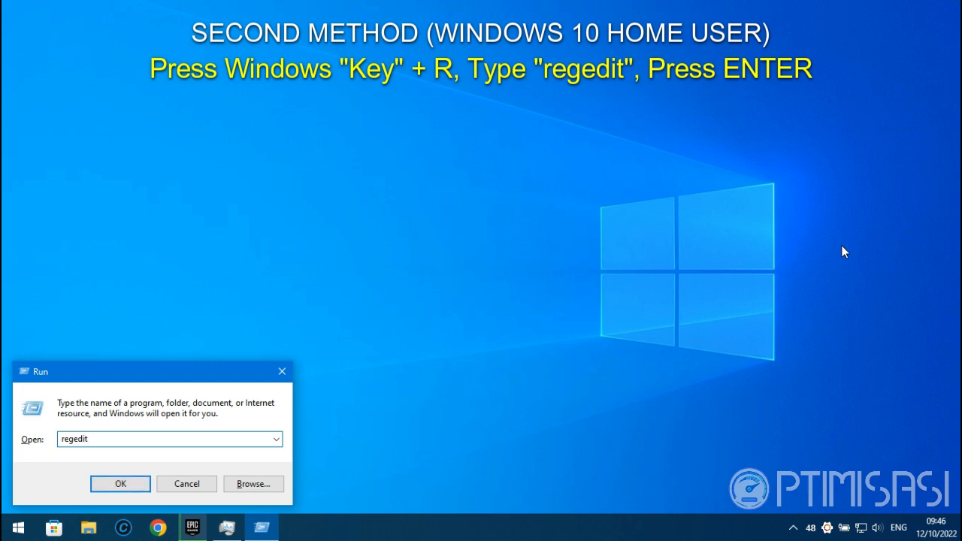
{"action": "key", "text": "Return"}
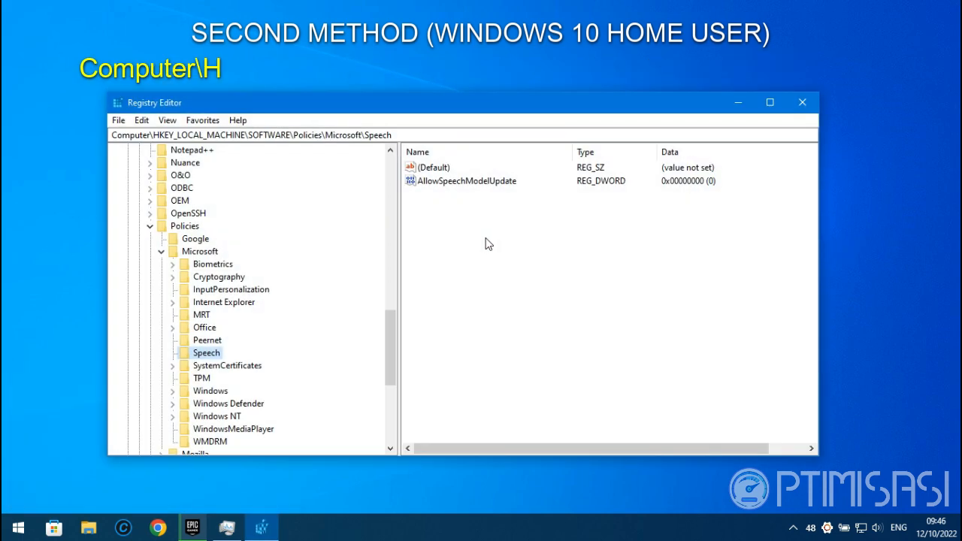
Step: Collapse the expanded registry branches up to HKEY_LOCAL_MACHINE so only the root hives are listed
{"action": "left_click", "coordinate": [160, 251]}
{"action": "double_click", "coordinate": [185, 226]}
{"action": "scroll", "coordinate": [201, 240], "scroll_direction": "up", "scroll_amount": 13}
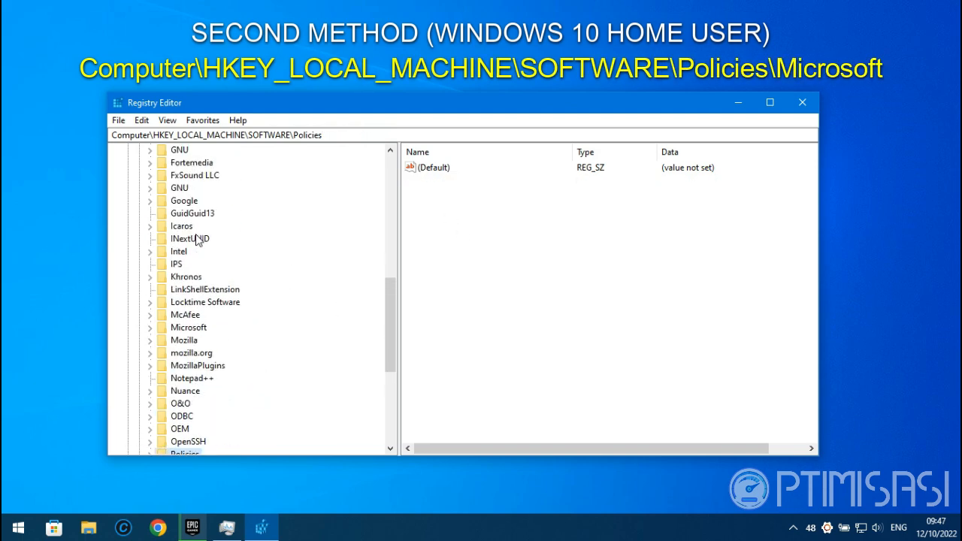
{"action": "scroll", "coordinate": [202, 240], "scroll_direction": "up", "scroll_amount": 4}
{"action": "left_click", "coordinate": [139, 252]}
{"action": "left_click", "coordinate": [127, 188]}
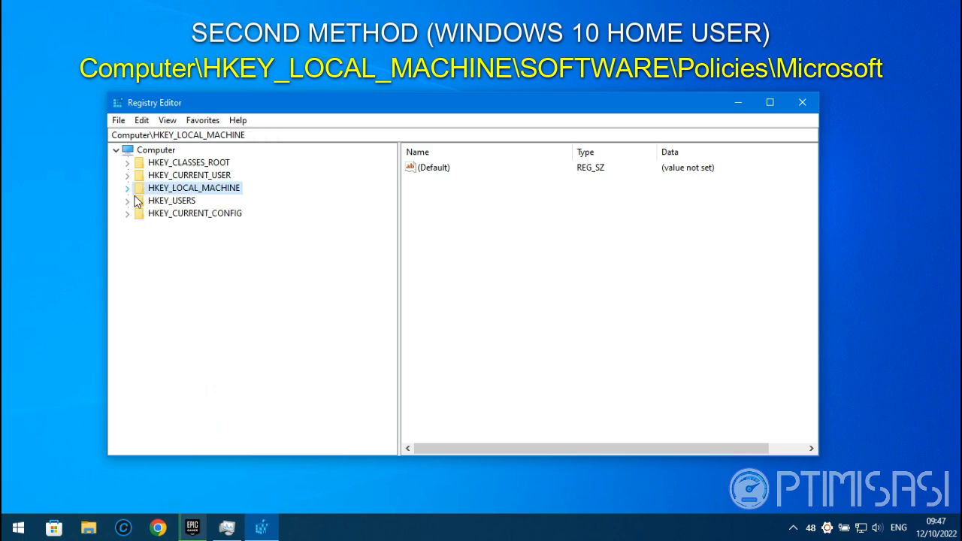
{"action": "left_click", "coordinate": [297, 134]}
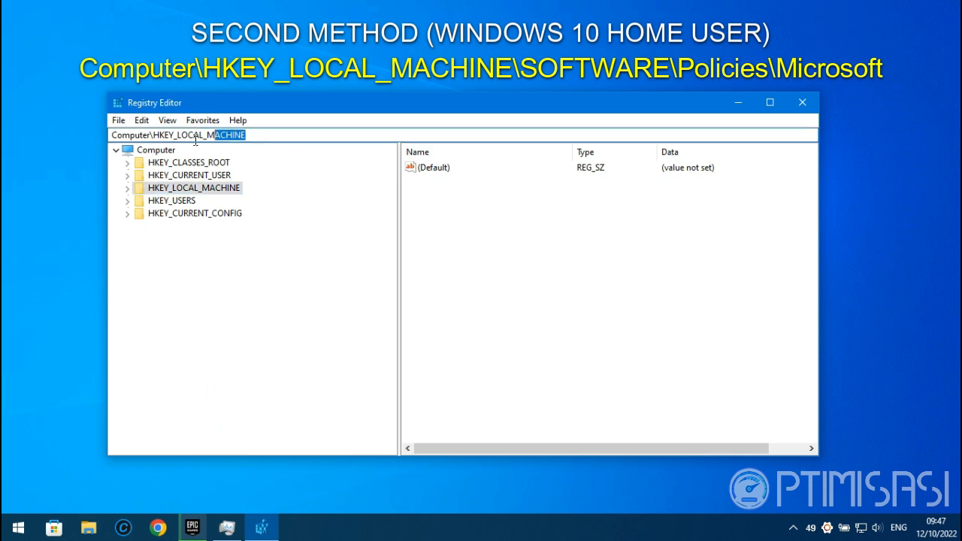
Step: Navigate to the registry key HKEY_LOCAL_MACHINE\SOFTWARE\Policies\Microsoft and expand it
{"action": "double_click", "coordinate": [219, 189]}
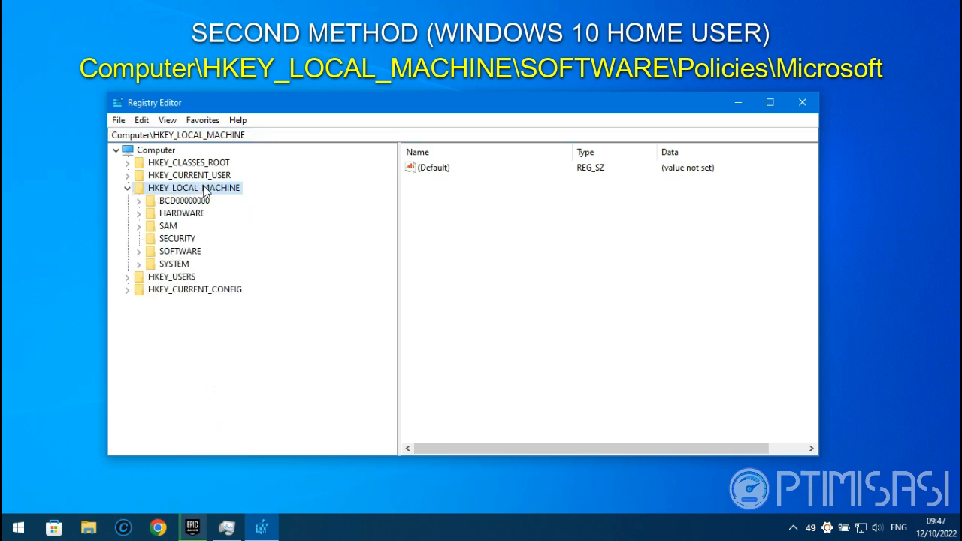
{"action": "double_click", "coordinate": [186, 253]}
{"action": "scroll", "coordinate": [238, 263], "scroll_direction": "down", "scroll_amount": 11}
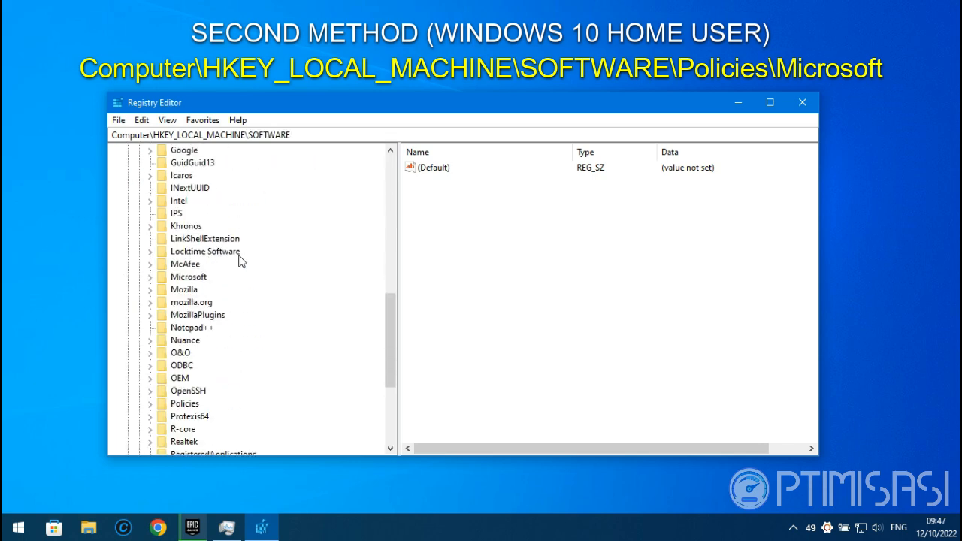
{"action": "scroll", "coordinate": [215, 308], "scroll_direction": "down", "scroll_amount": 3}
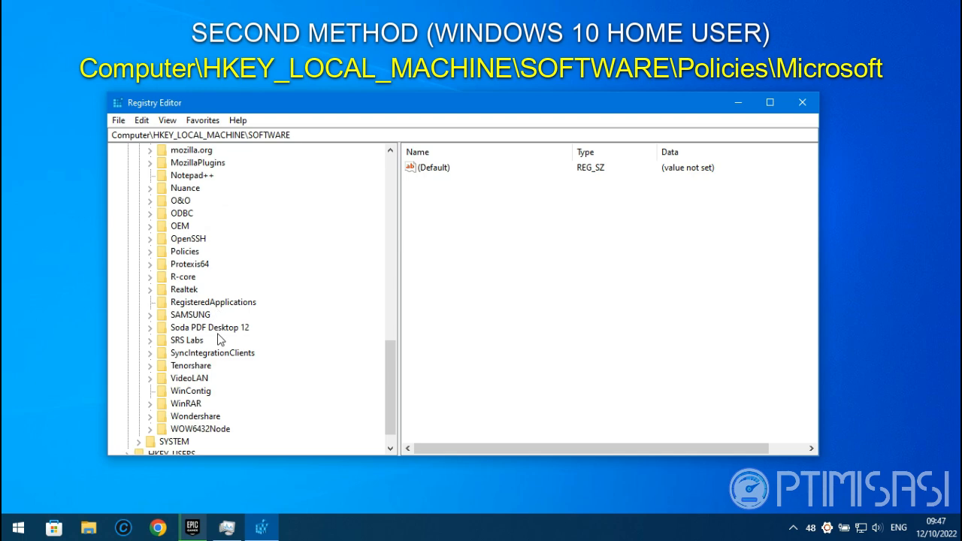
{"action": "scroll", "coordinate": [221, 331], "scroll_direction": "up", "scroll_amount": 2}
{"action": "left_click", "coordinate": [194, 328]}
{"action": "double_click", "coordinate": [194, 329]}
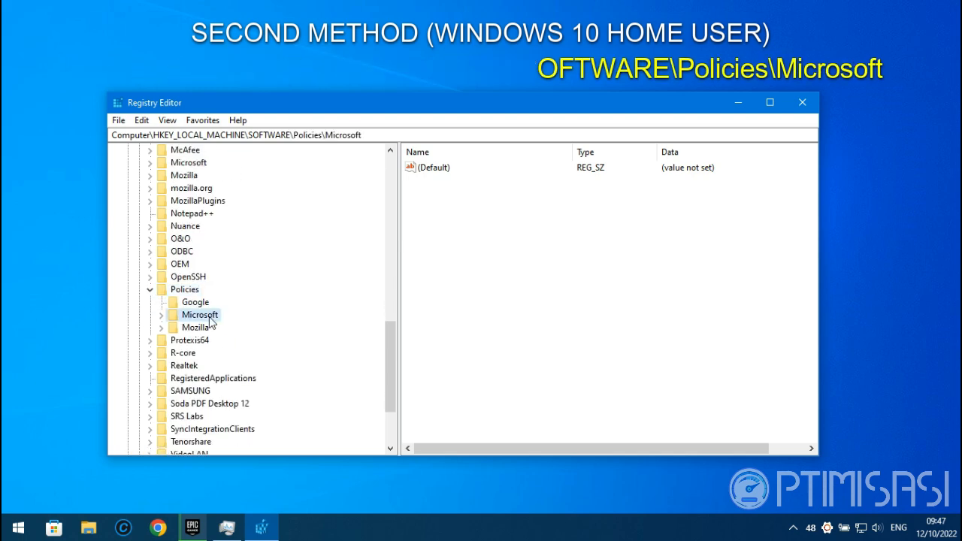
{"action": "double_click", "coordinate": [200, 309]}
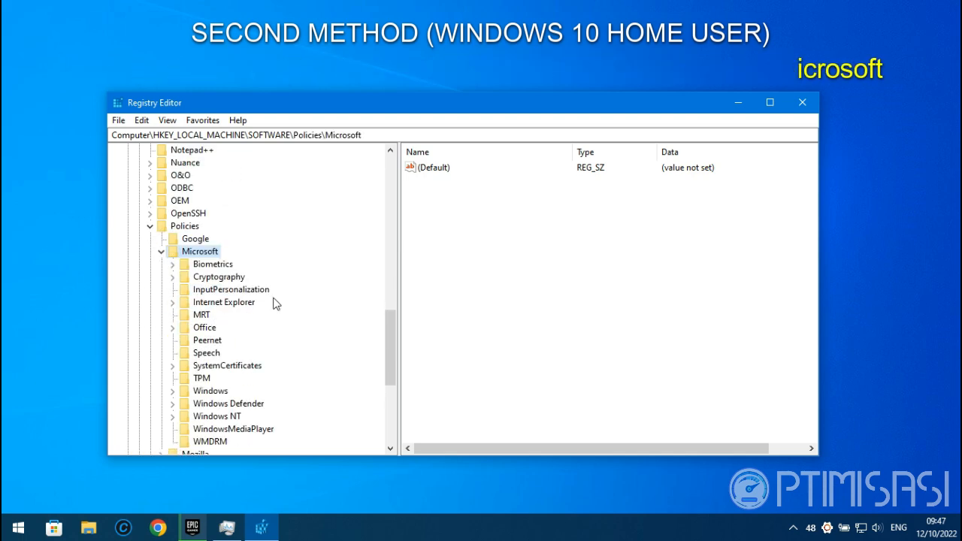
{"action": "left_click", "coordinate": [369, 134]}
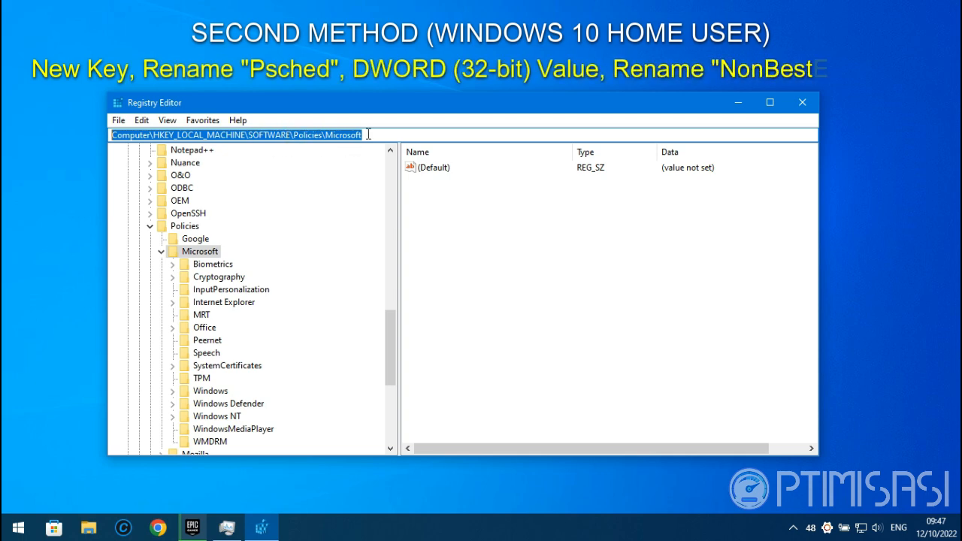
Step: Create a new key under Policies\Microsoft and rename it Psched
{"action": "right_click", "coordinate": [201, 252]}
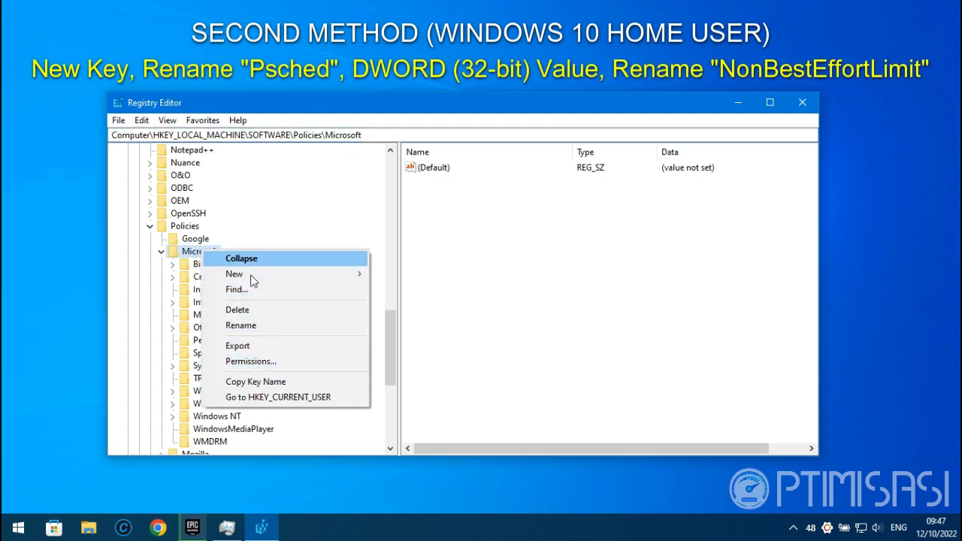
{"action": "mouse_move", "coordinate": [301, 273]}
{"action": "left_click", "coordinate": [402, 276]}
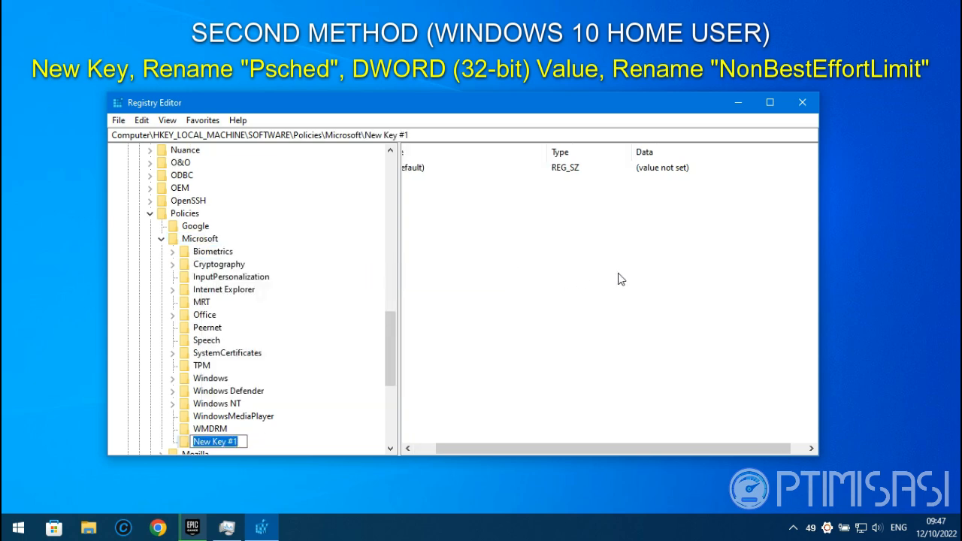
{"action": "key", "text": "Return"}
{"action": "scroll", "coordinate": [338, 324], "scroll_direction": "down", "scroll_amount": 4}
{"action": "right_click", "coordinate": [234, 304]}
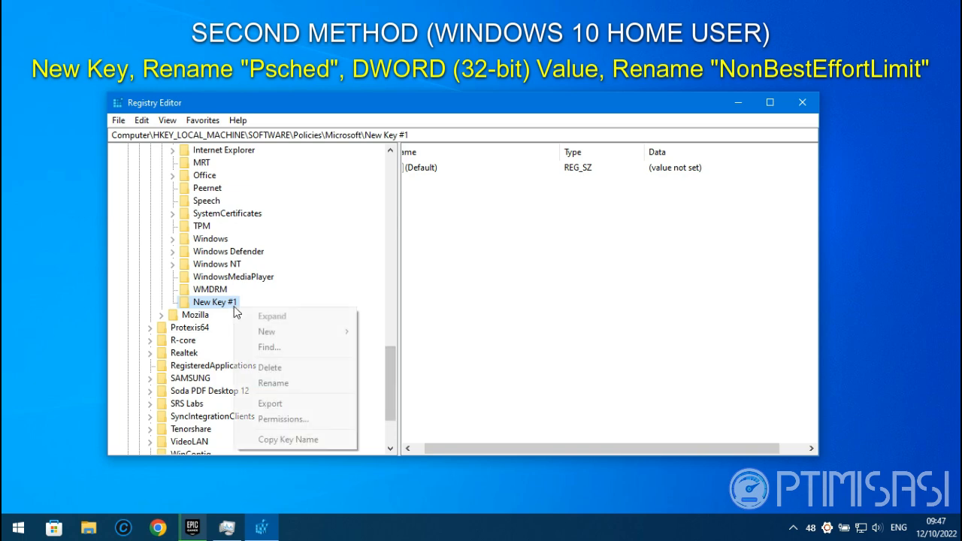
{"action": "left_click", "coordinate": [274, 384]}
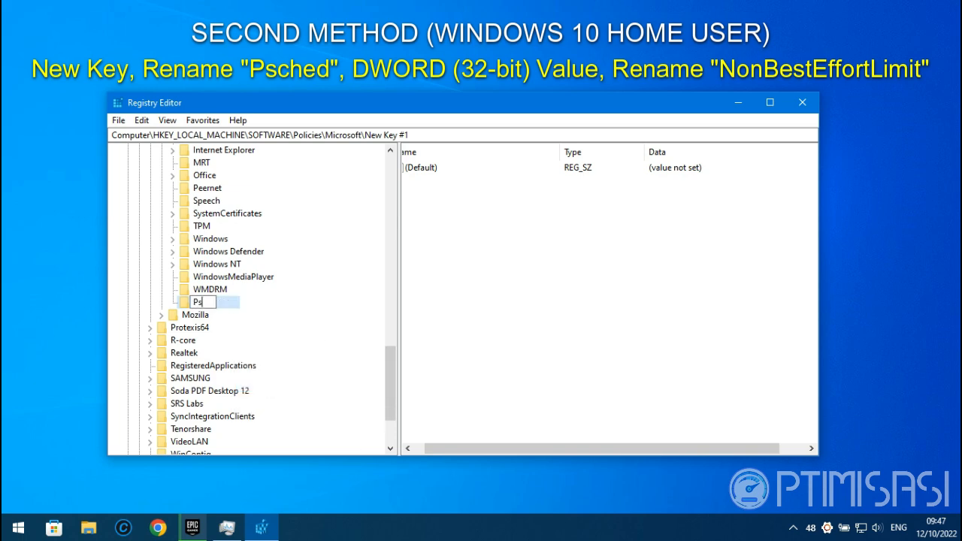
{"action": "type", "text": "Psched"}
{"action": "key", "text": "Return"}
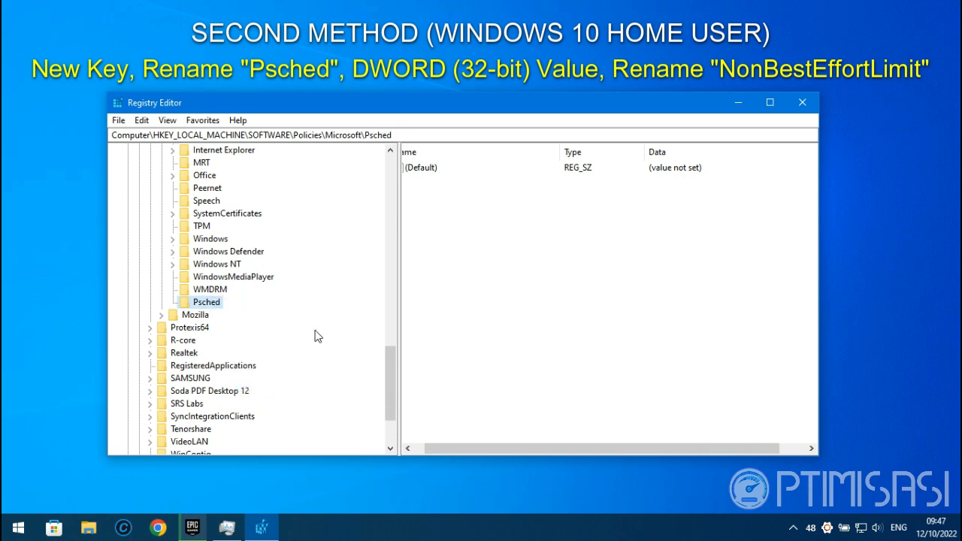
{"action": "left_click_drag", "start_coordinate": [451, 448], "coordinate": [439, 448]}
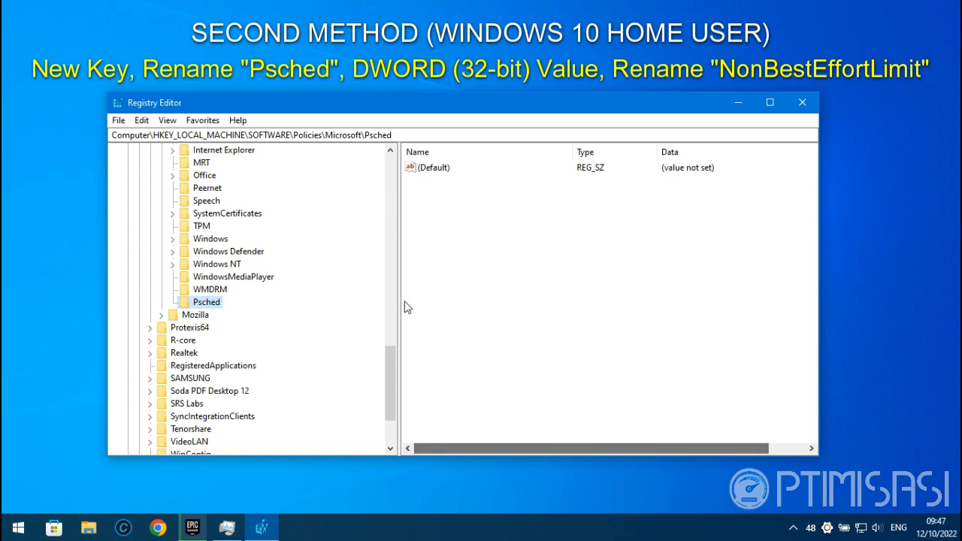
Step: Create a DWORD (32-bit) value named NonBestEffortLimit in the Psched key and exit the Registry Editor
{"action": "right_click", "coordinate": [530, 226]}
{"action": "mouse_move", "coordinate": [583, 230]}
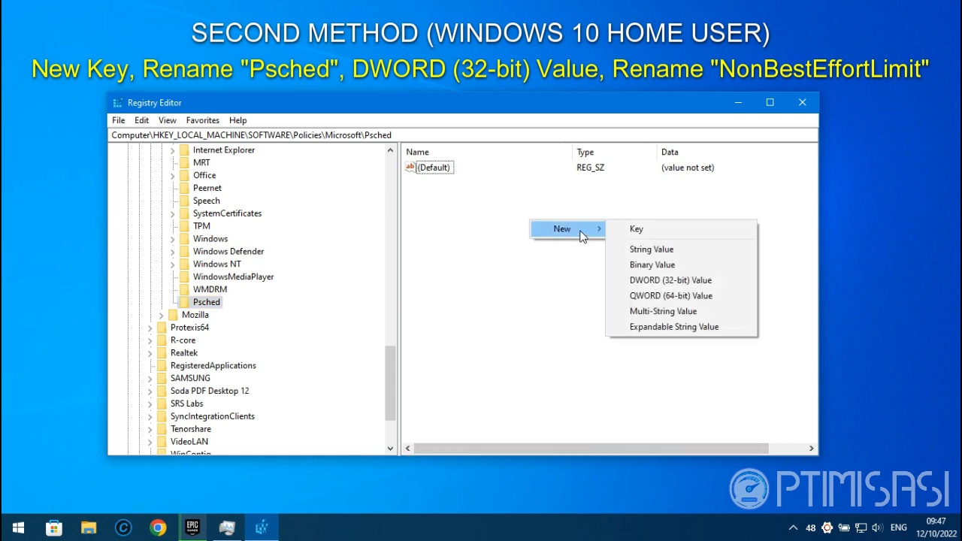
{"action": "left_click", "coordinate": [655, 279]}
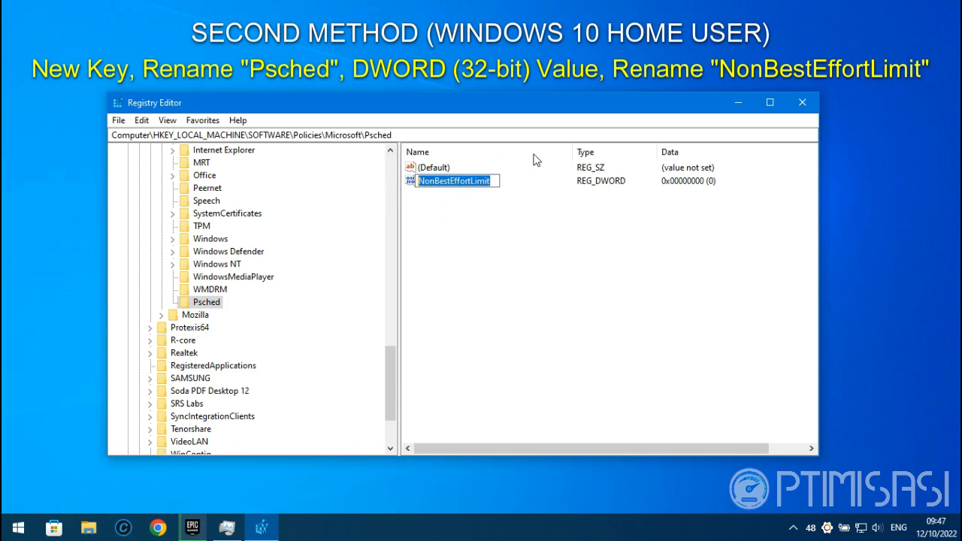
{"action": "key", "text": "Return"}
{"action": "left_click", "coordinate": [526, 243]}
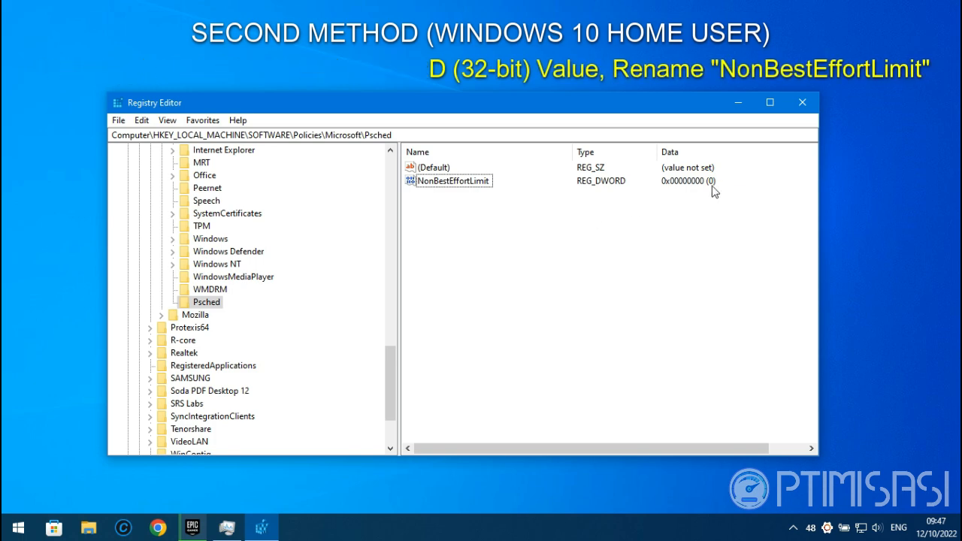
{"action": "left_click", "coordinate": [119, 120]}
{"action": "left_click", "coordinate": [143, 265]}
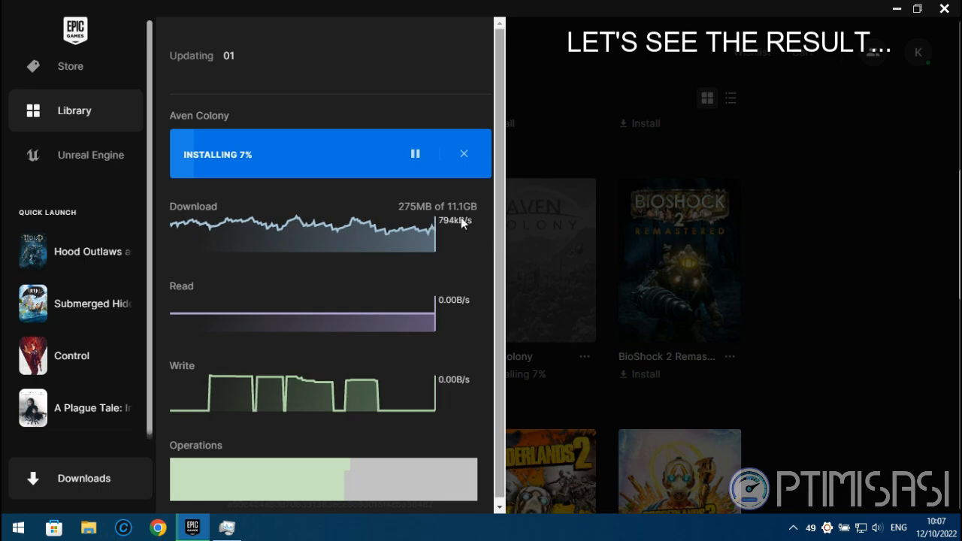
Step: Switch from the Epic Games launcher to Task Manager, examine the Ethernet throughput graph during the game download, and minimize the window
{"action": "left_click", "coordinate": [897, 9]}
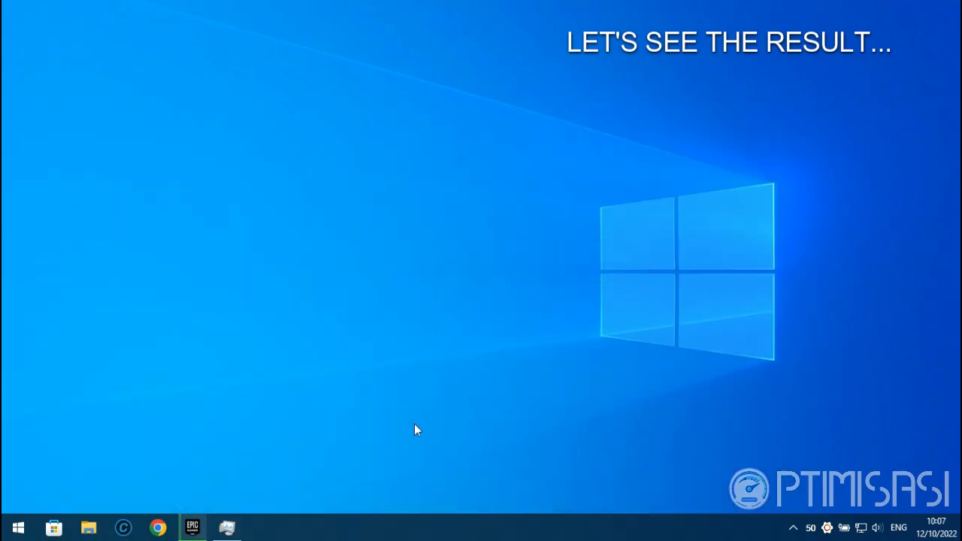
{"action": "left_click", "coordinate": [227, 528]}
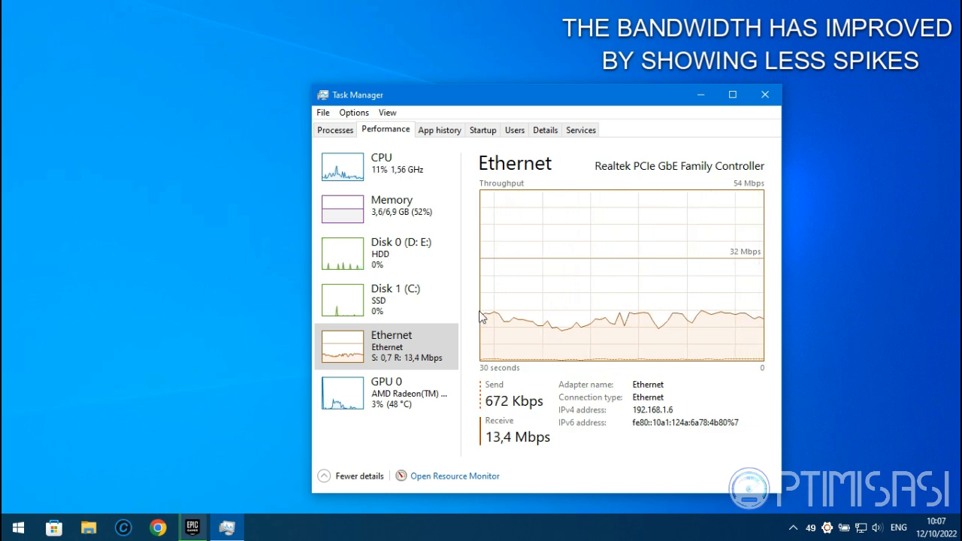
{"action": "left_click", "coordinate": [708, 97]}
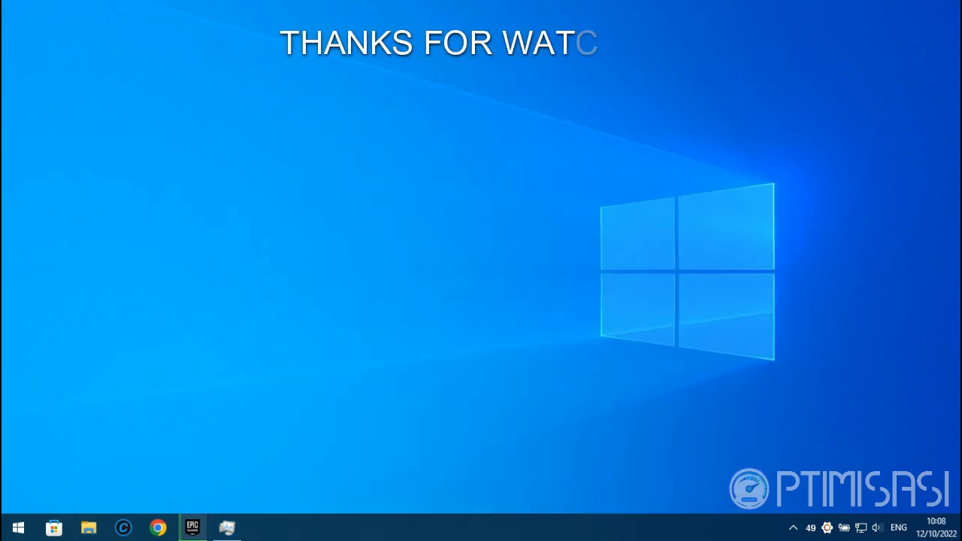